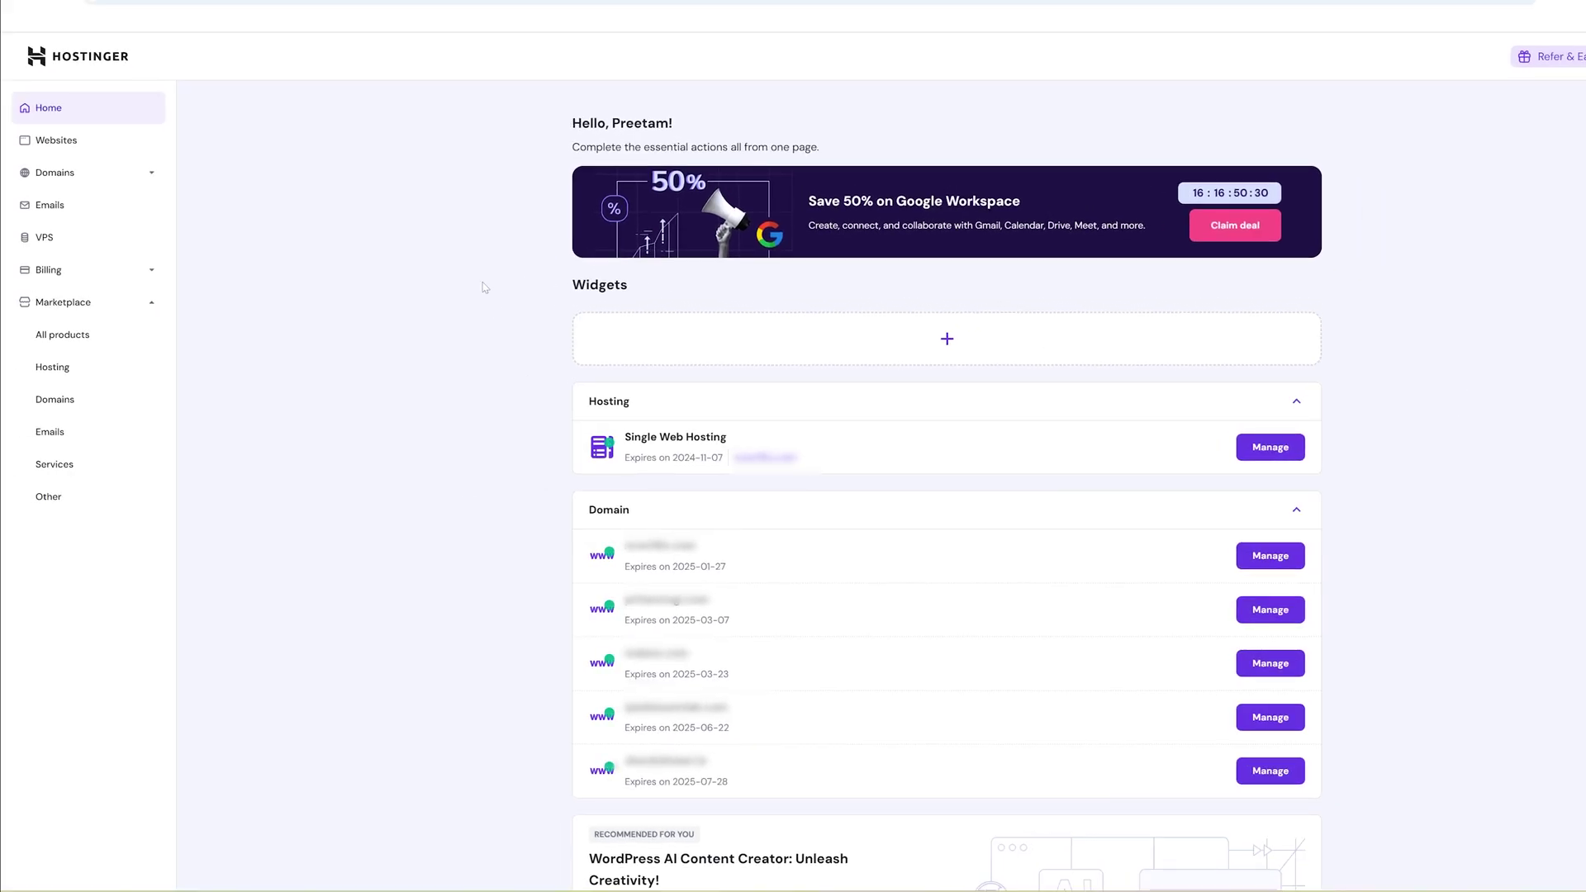
# - Zoom in the page and go to Billing > Subscriptions
pyautogui.hotkey('ctrl', '+')
pyautogui.hotkey('ctrl', '+')
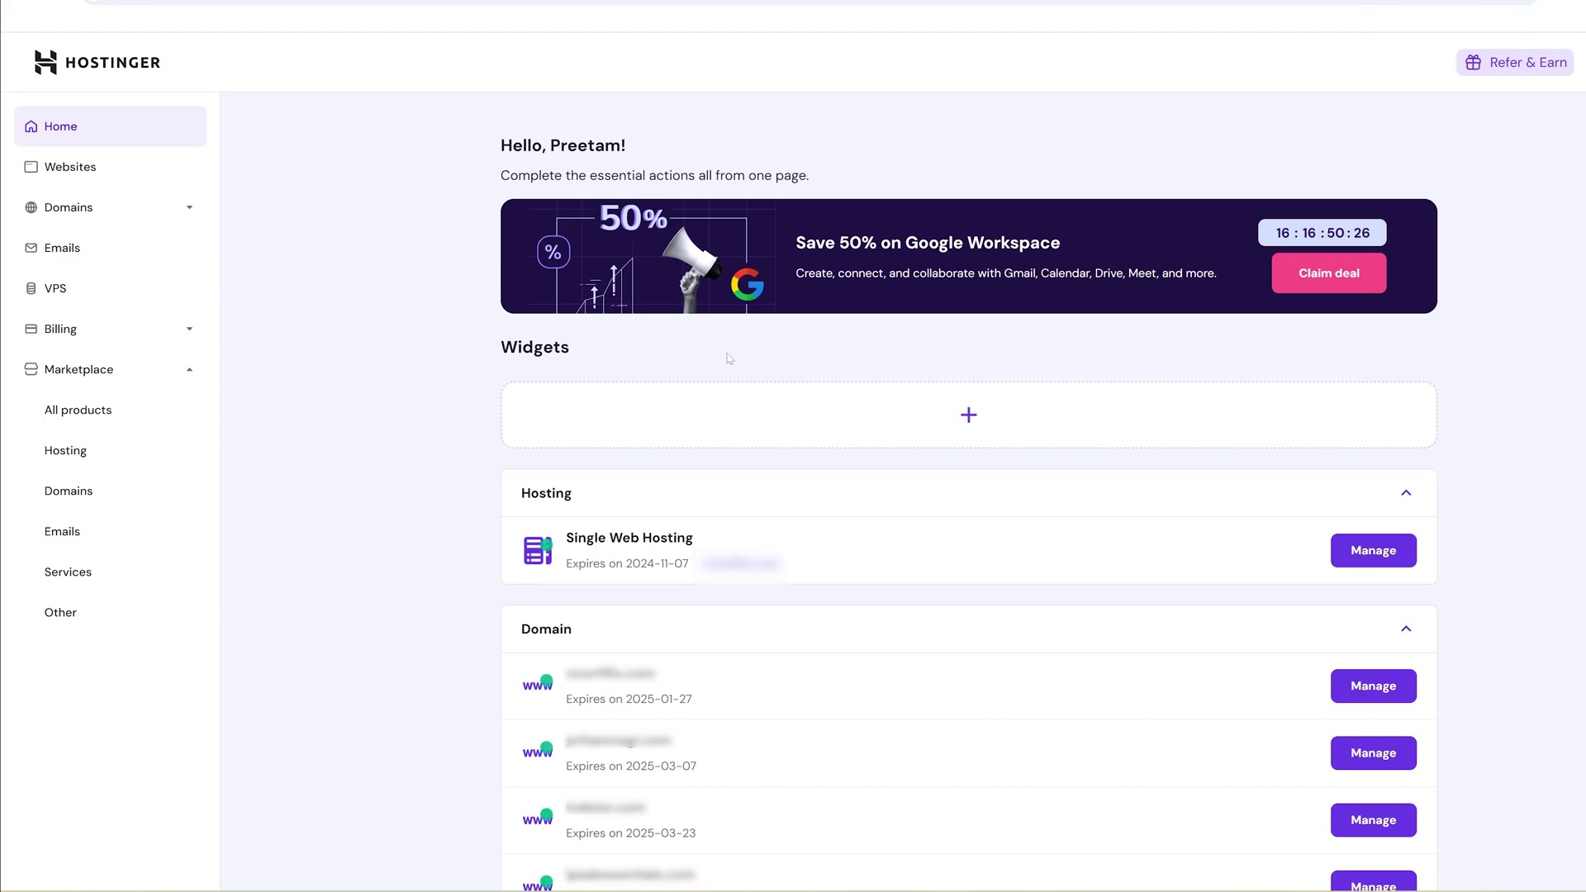
pyautogui.scroll(-2, 1017, 310)
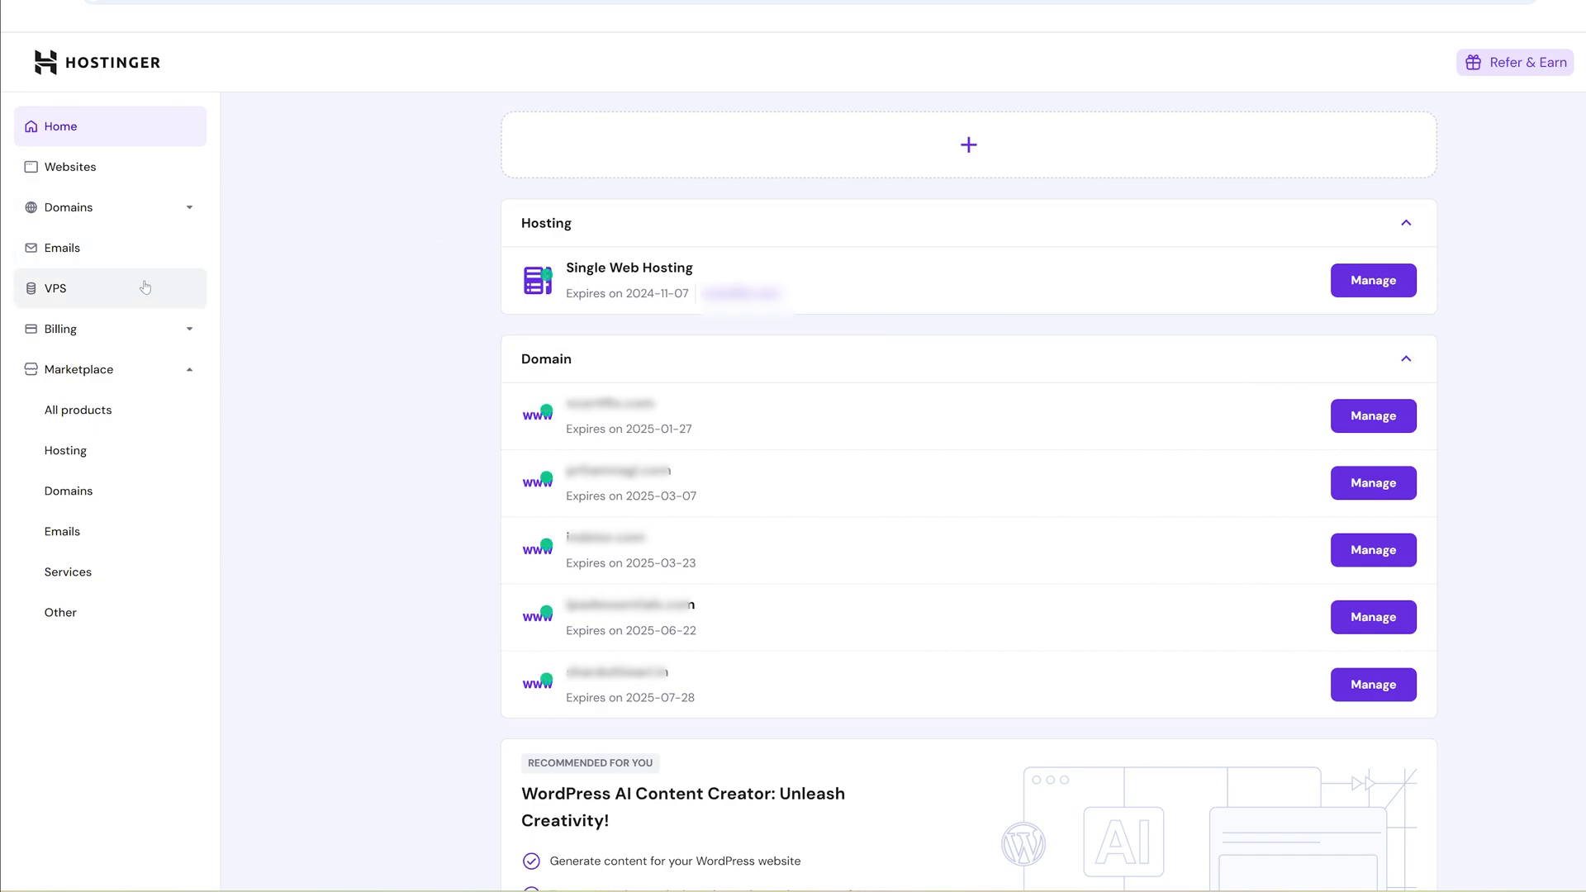
pyautogui.click(150, 330)
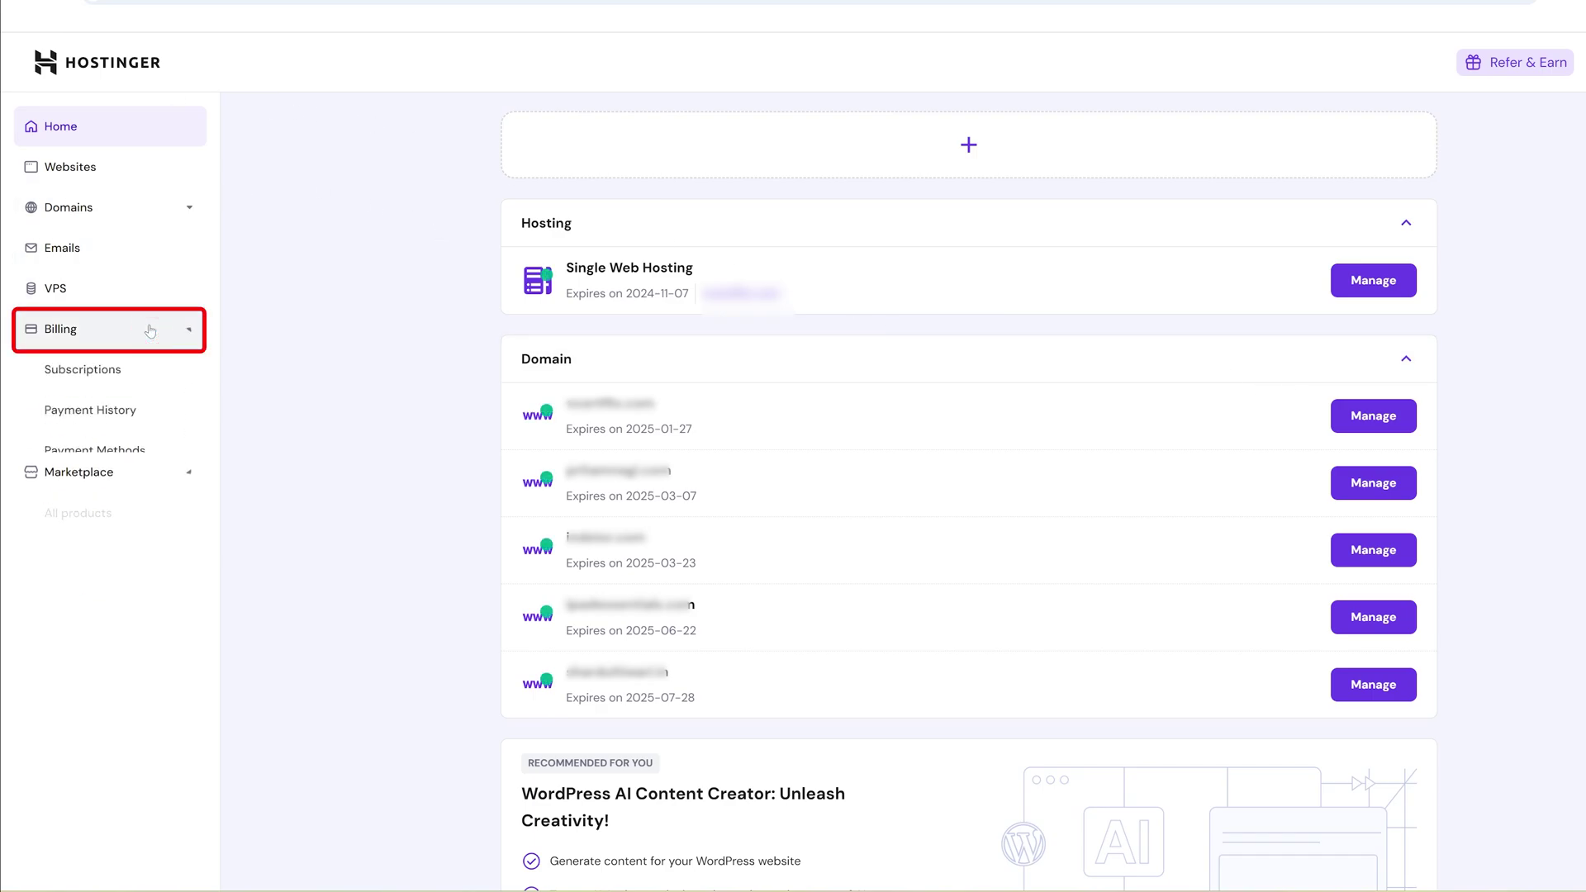
pyautogui.click(133, 373)
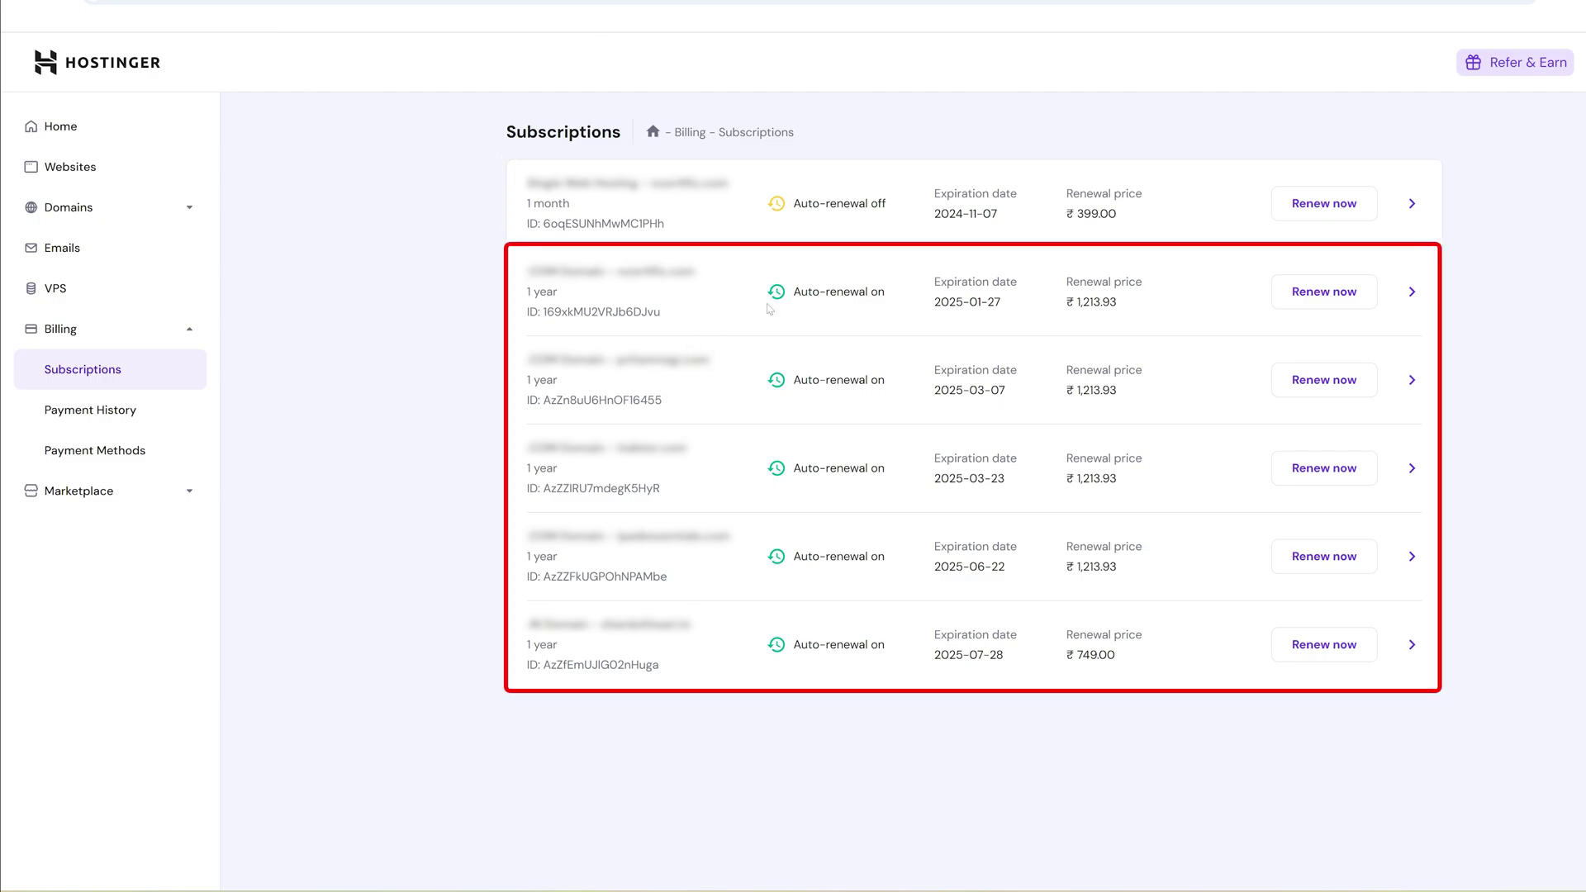
# - Disable auto-renewal for the .COM domain expiring 2025-01-27
pyautogui.click(1412, 294)
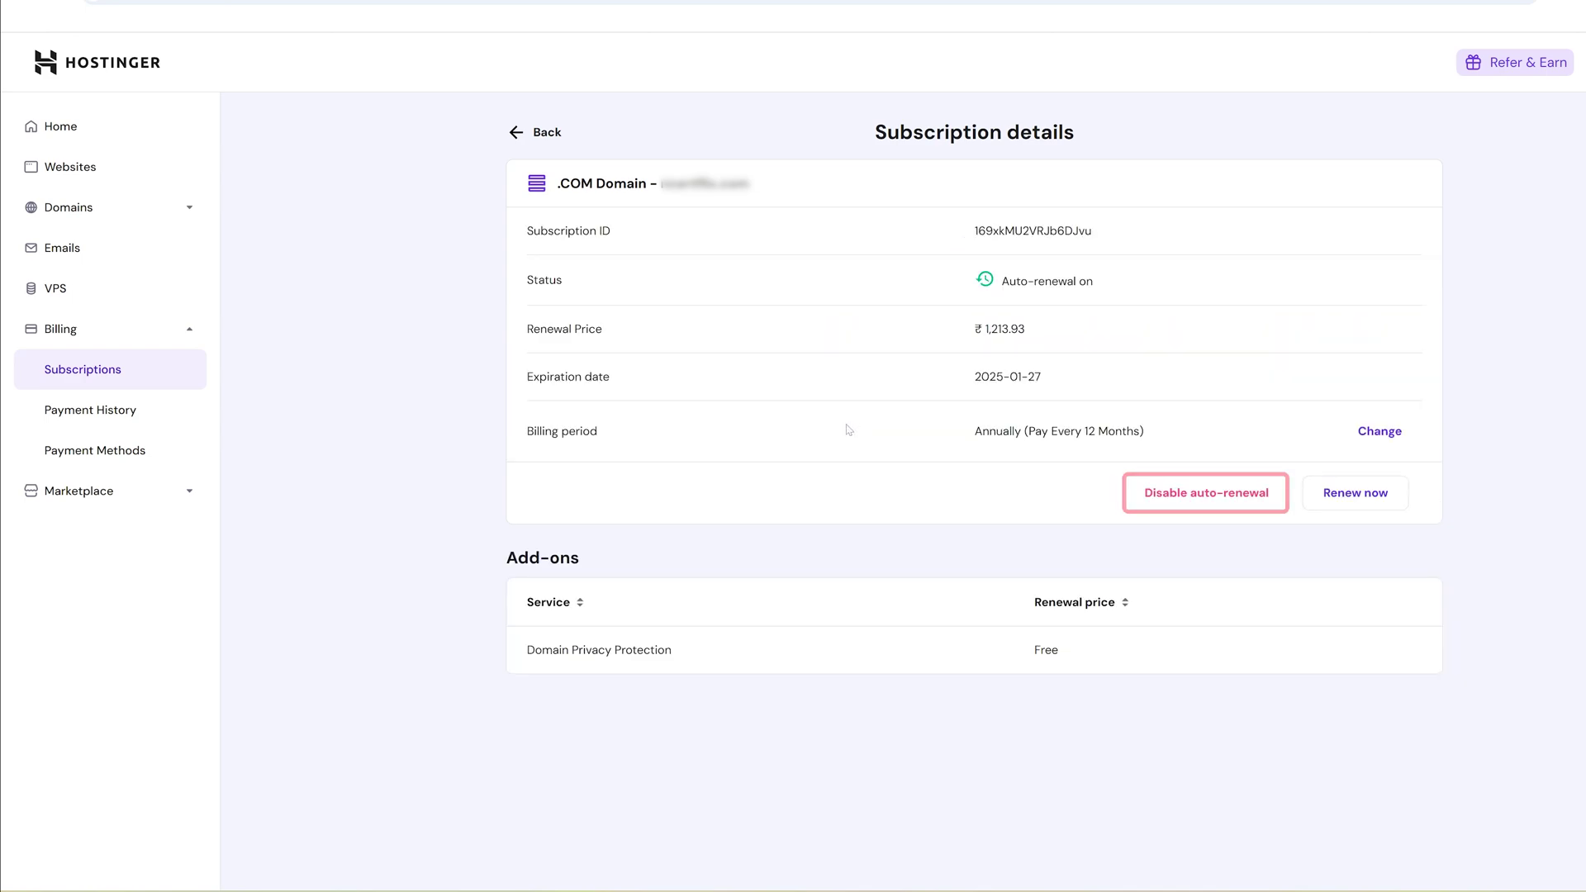
pyautogui.click(1224, 495)
pyautogui.click(1165, 339)
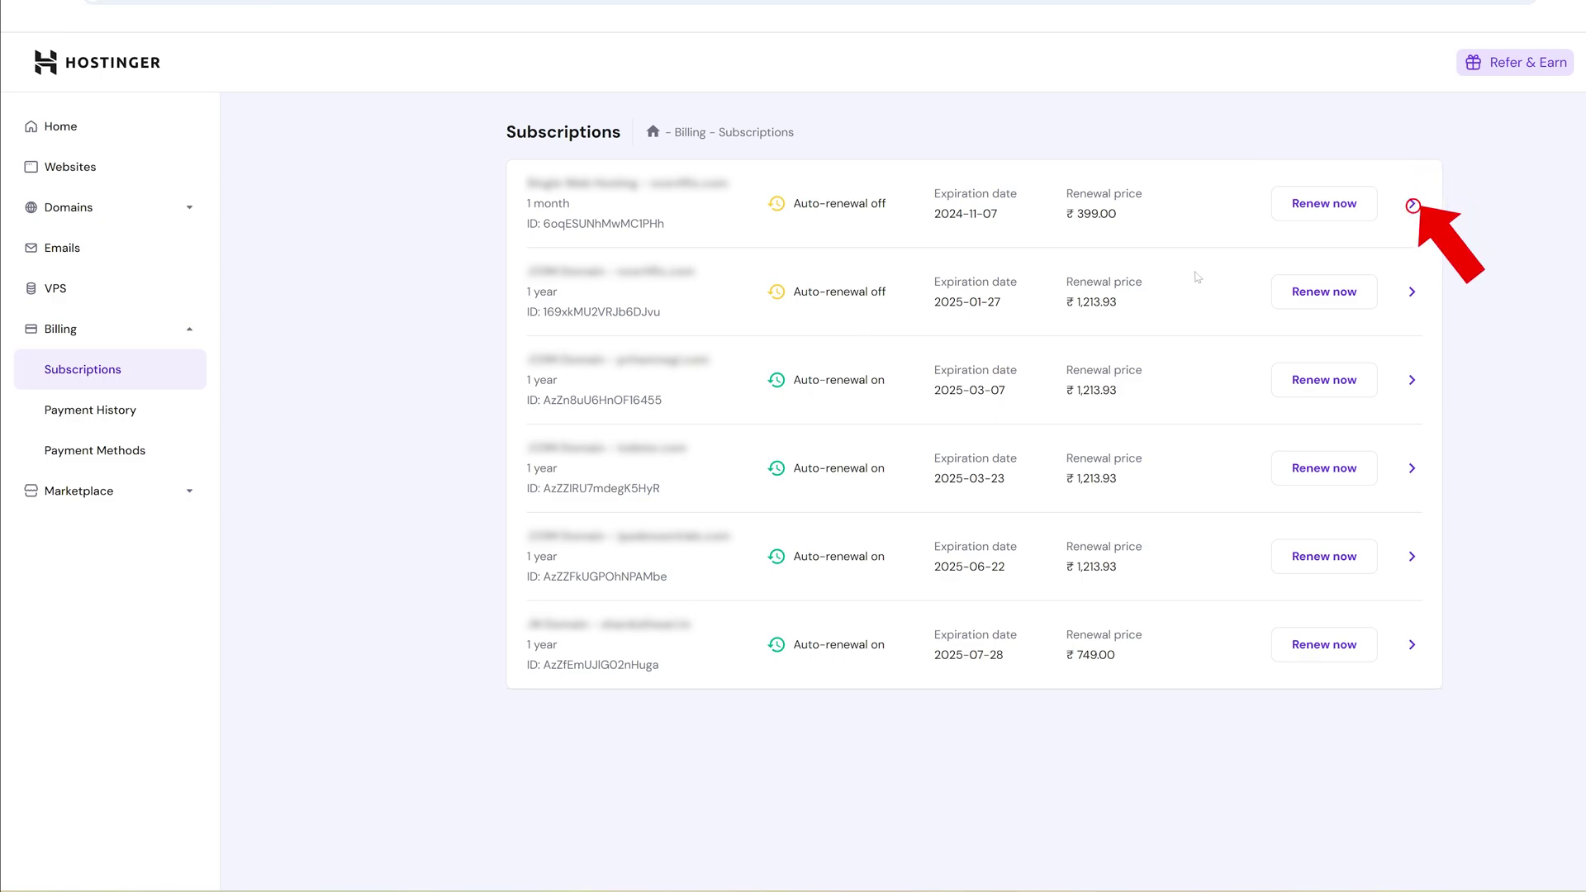
pyautogui.click(758, 218)
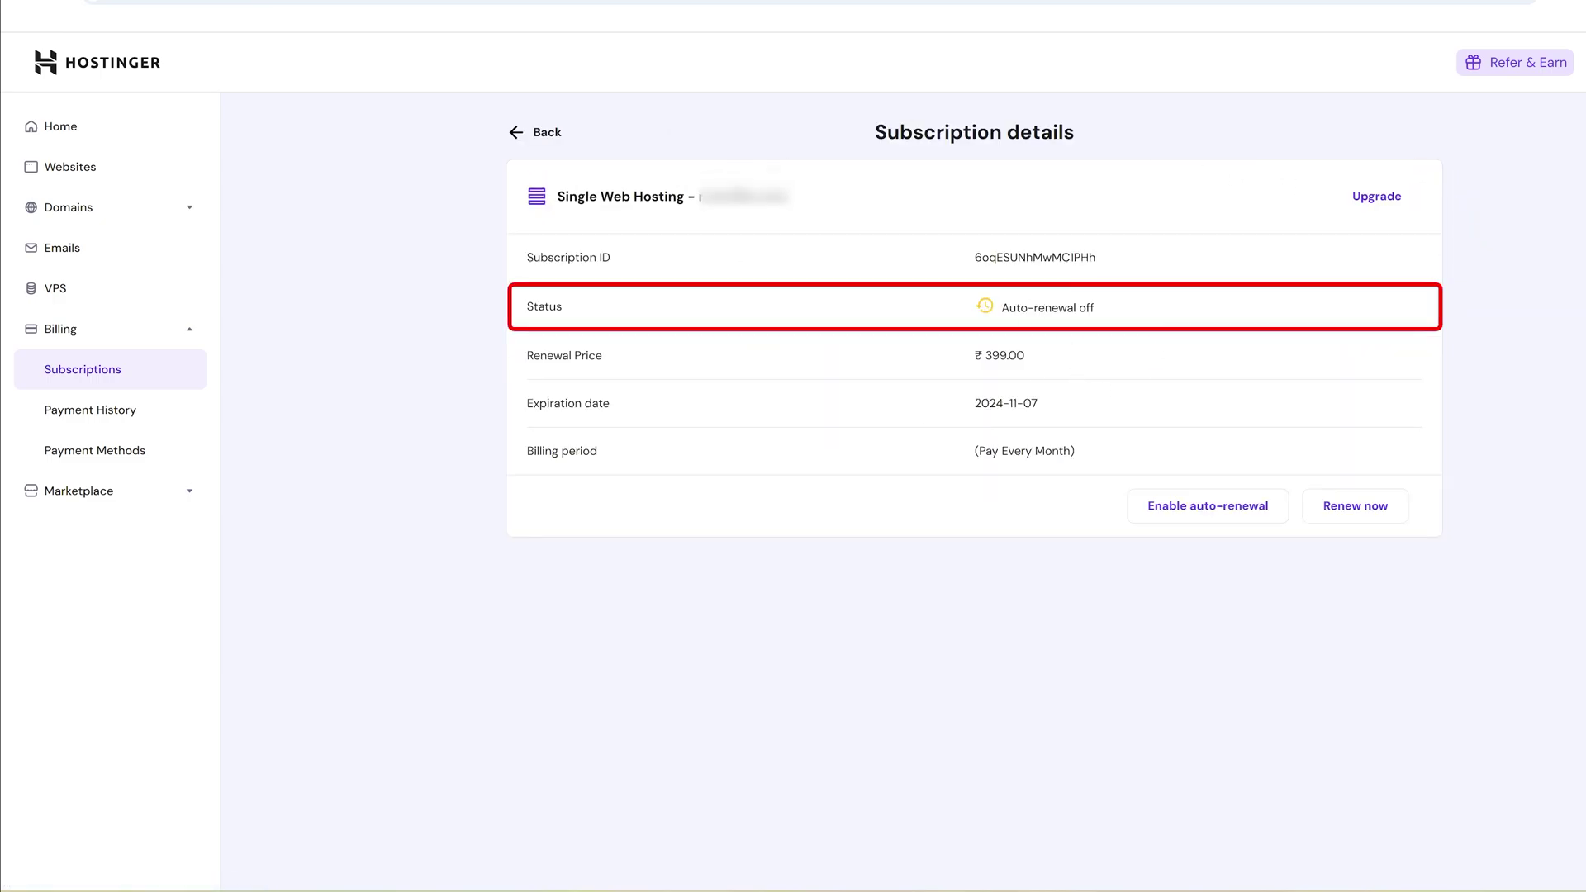
pyautogui.moveTo(1007, 308); pyautogui.dragTo(1150, 305)
pyautogui.click(1110, 477)
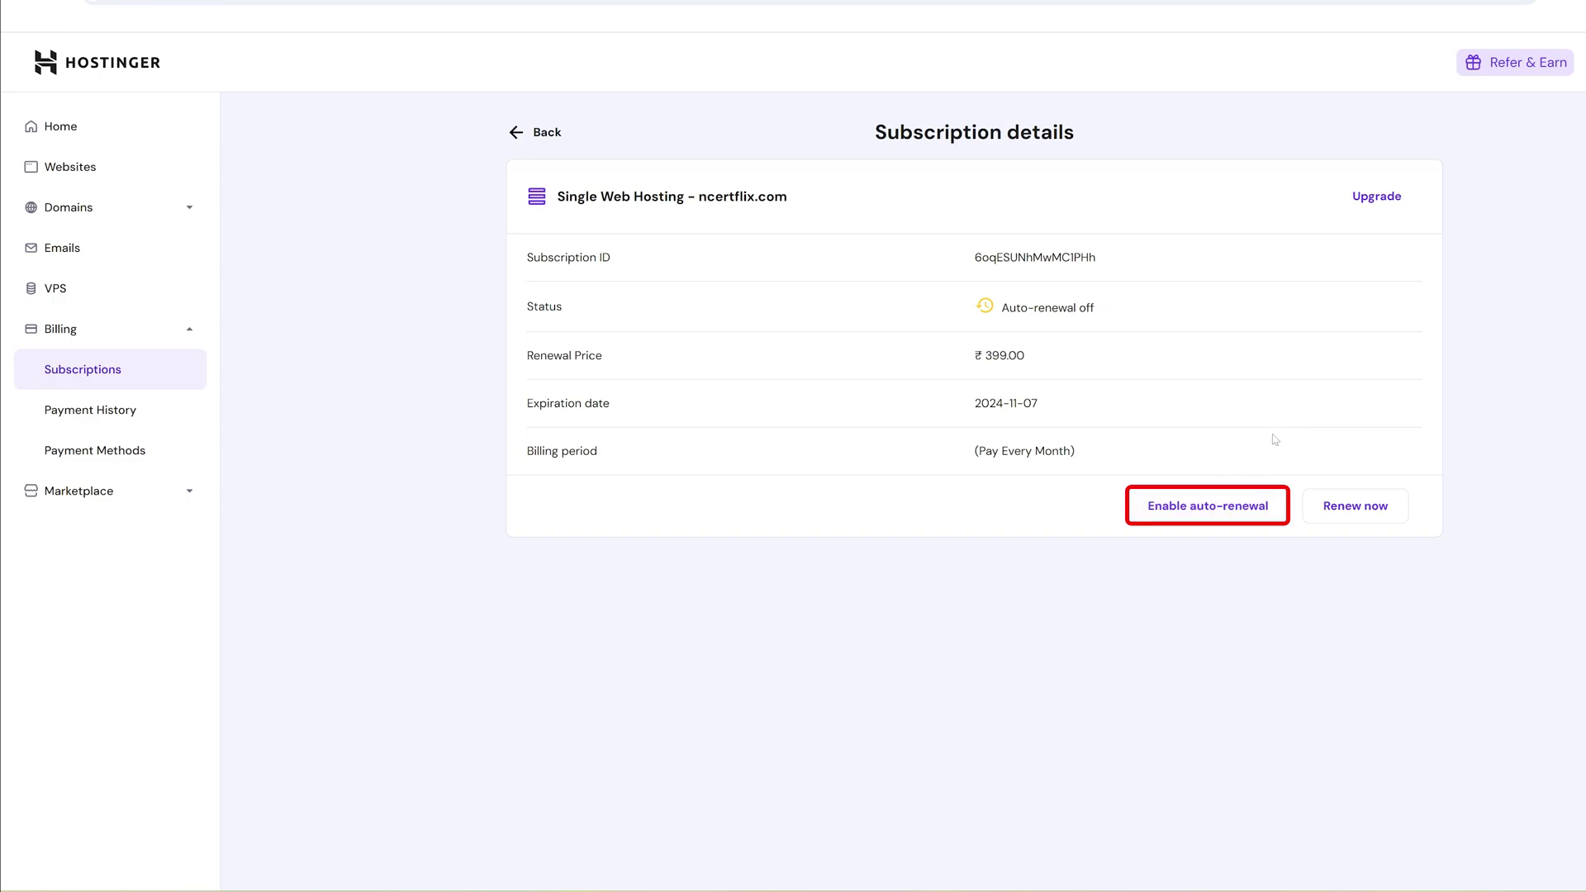
pyautogui.click(1249, 517)
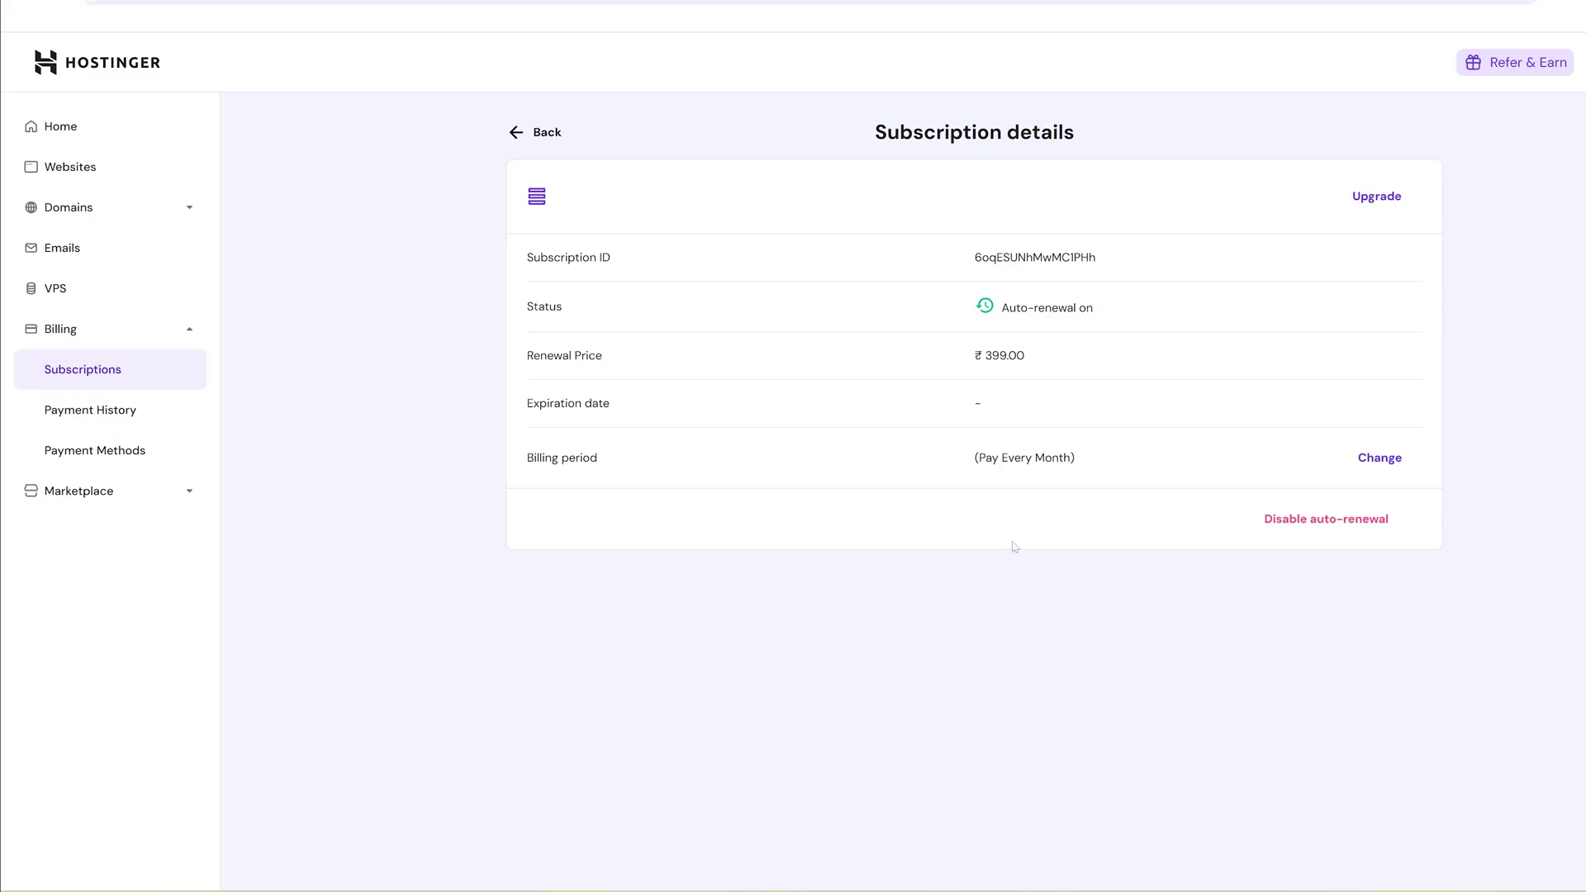
pyautogui.click(1311, 528)
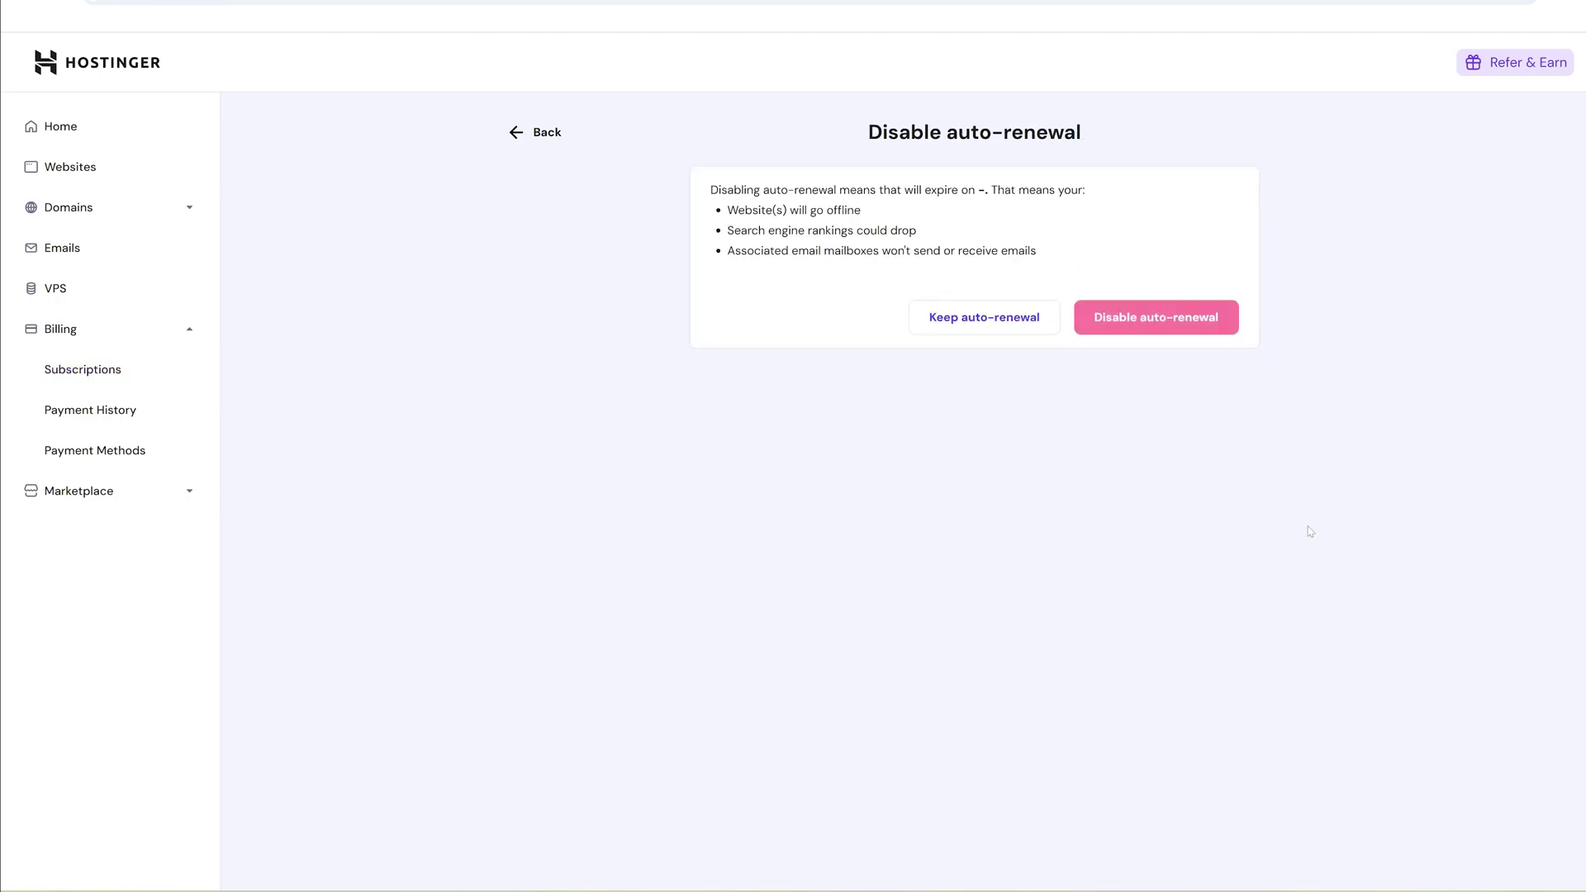
pyautogui.click(1168, 325)
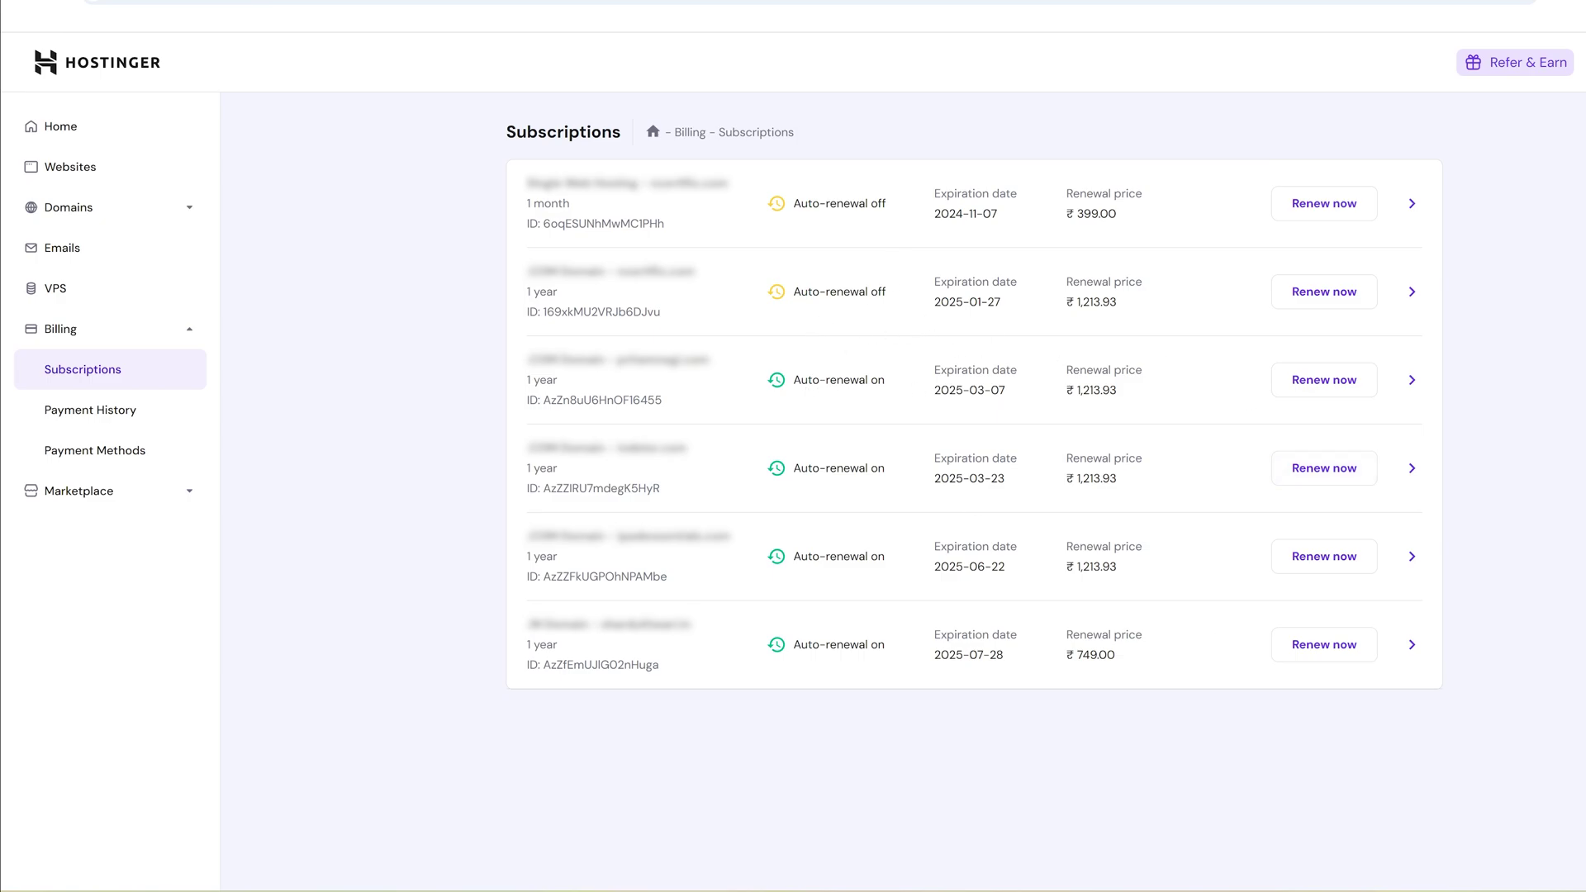
# - Disable auto-renewal for the .COM domain expiring 2025-03-07
pyautogui.click(1411, 379)
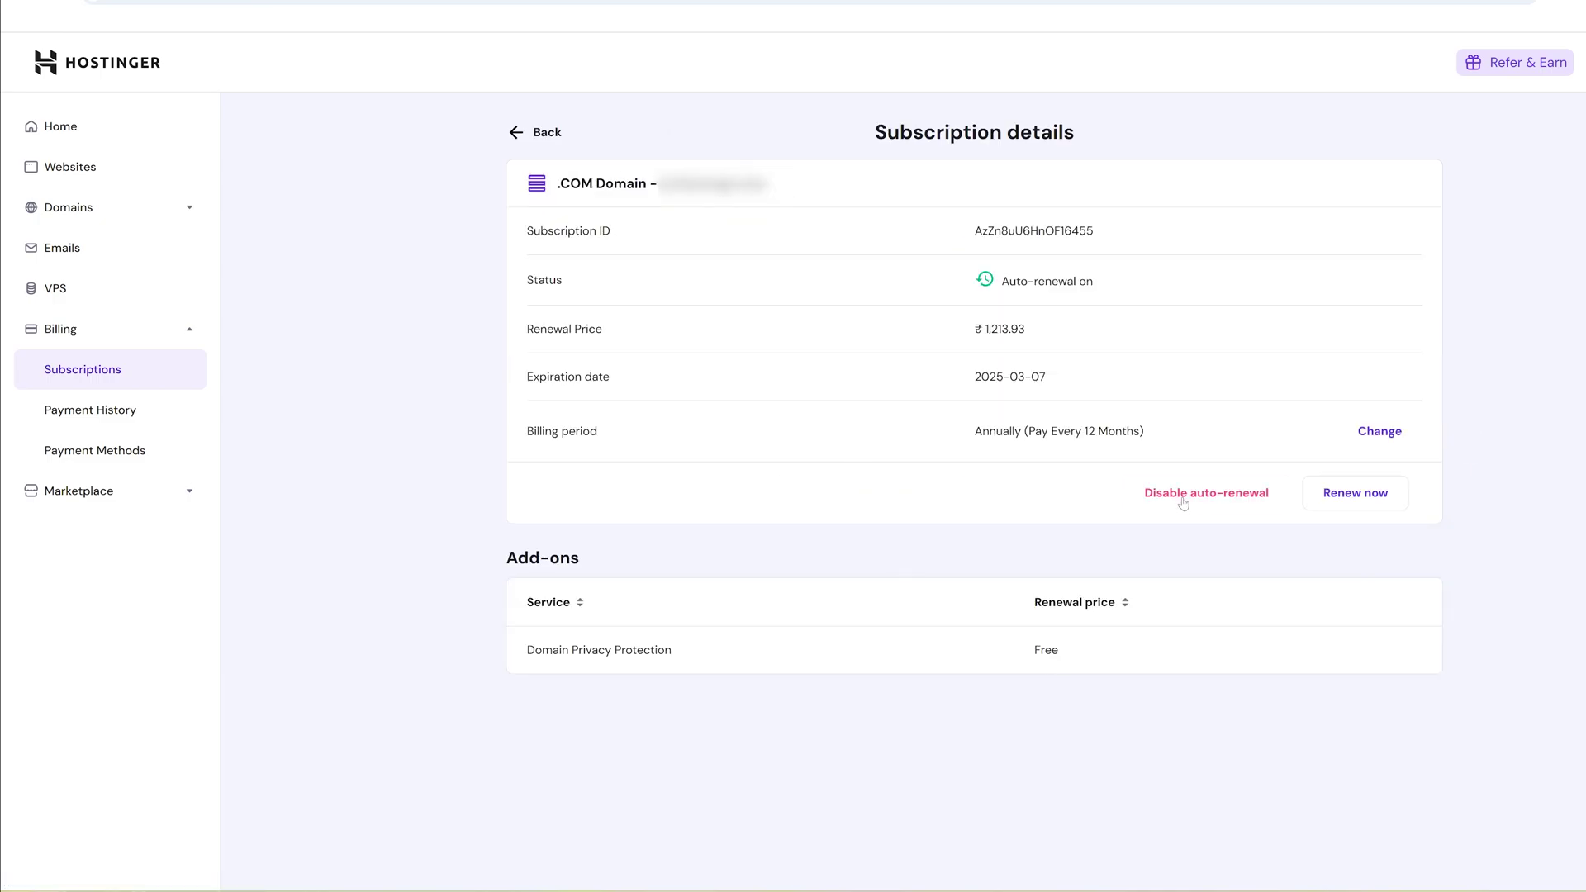
pyautogui.click(1184, 496)
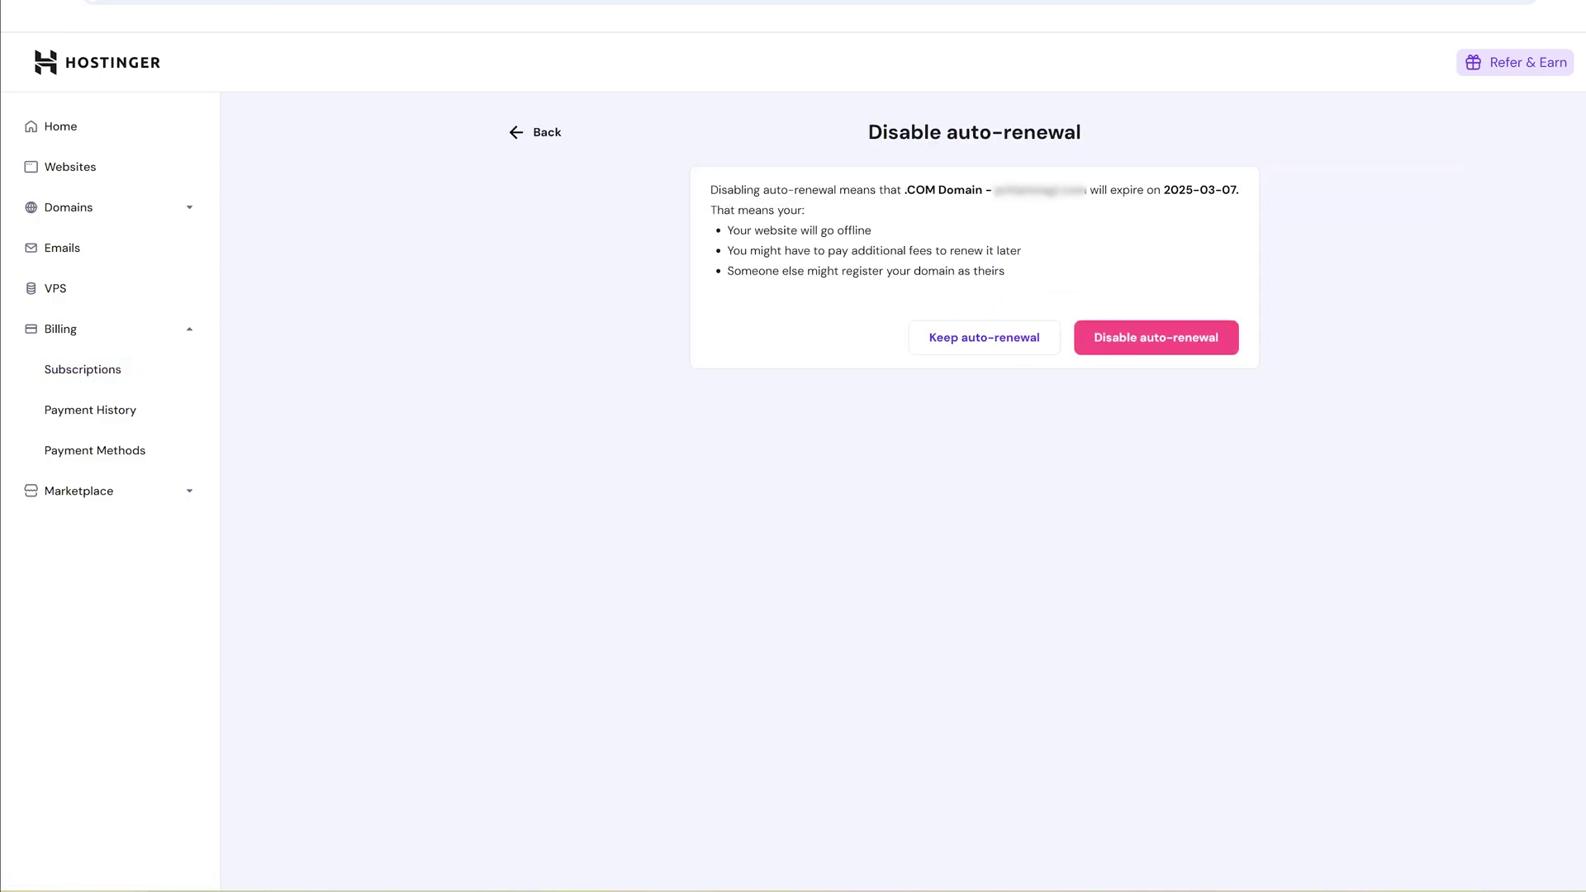
pyautogui.click(1136, 347)
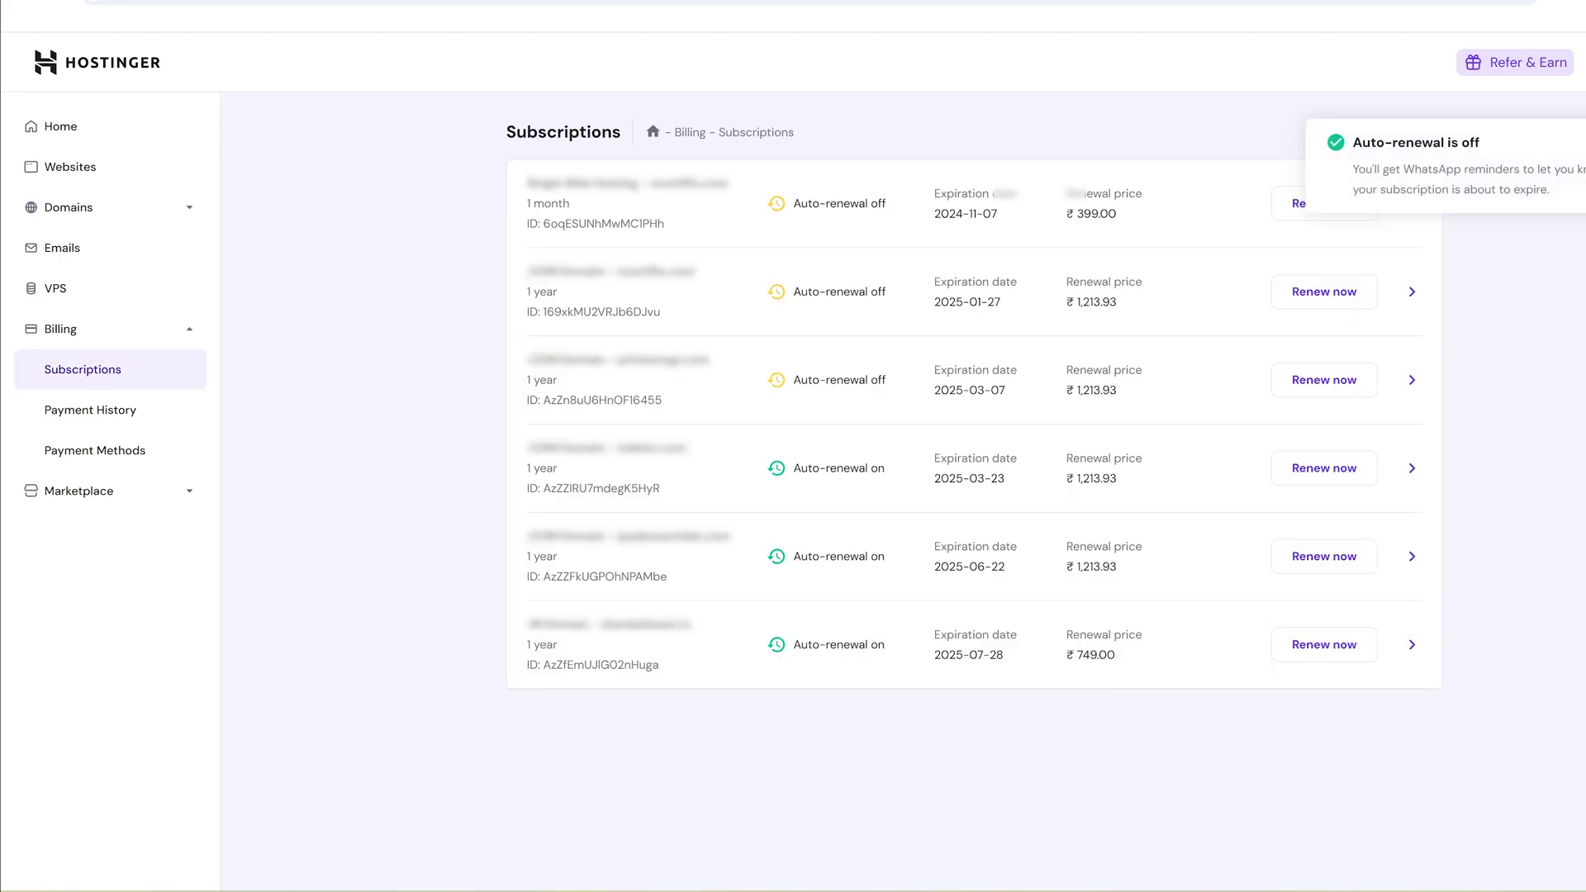